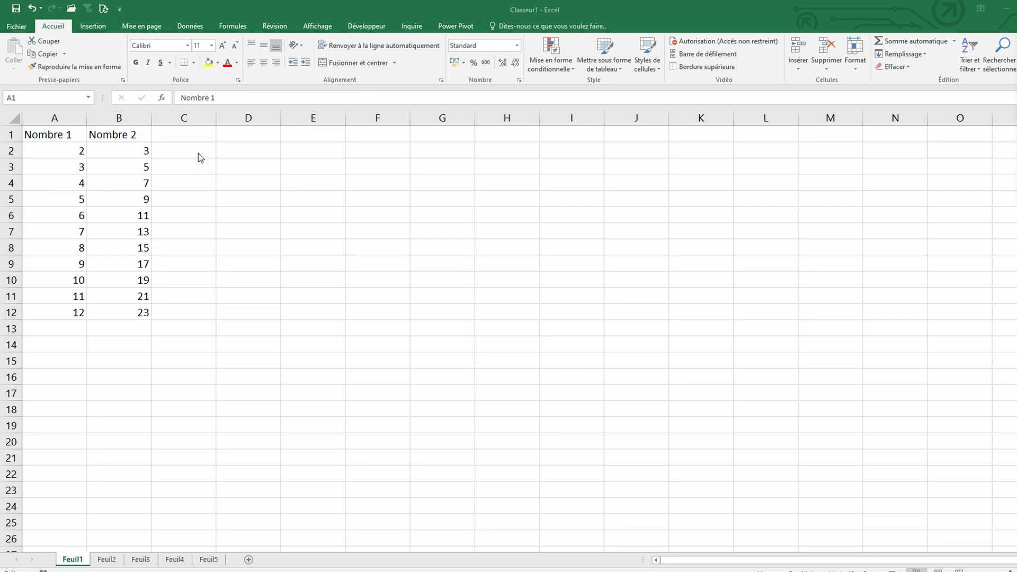
# Step: Enter =A2*B2 in C2 to multiply Nombre 1 by Nombre 2, giving 6
pyautogui.hotkey('ctrl', 'shift', 'Down')
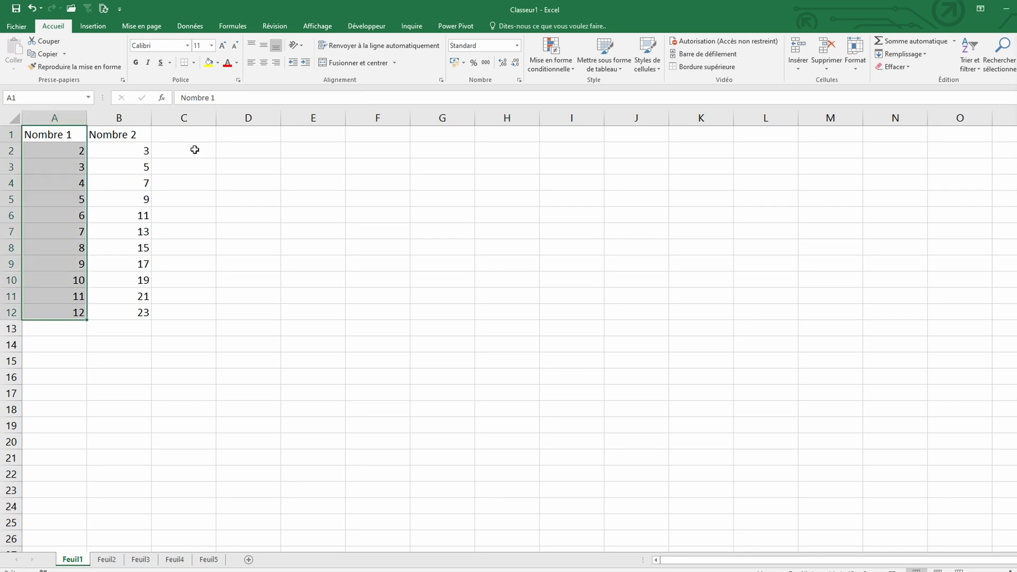
pyautogui.click(199, 152)
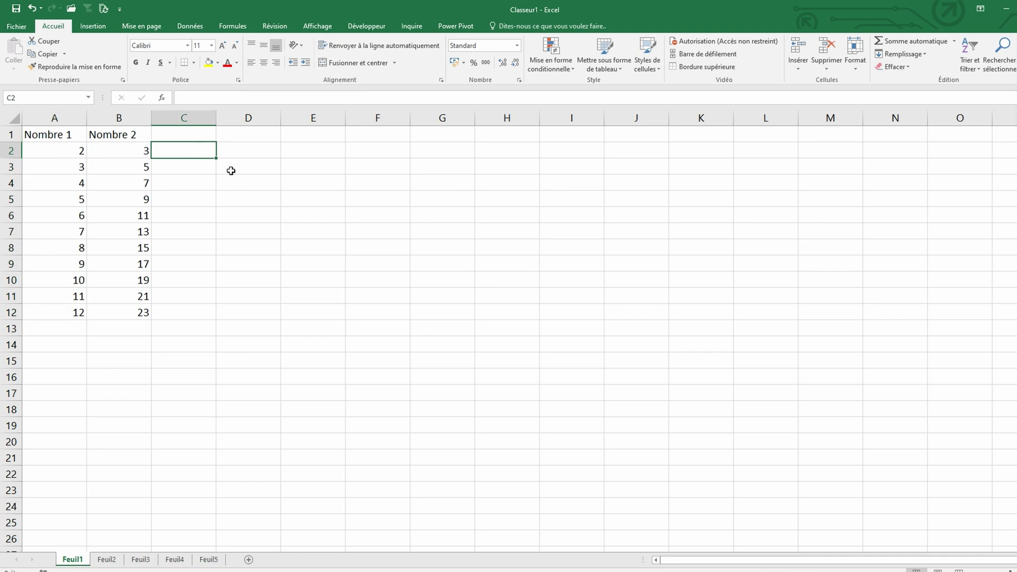
pyautogui.write('=')
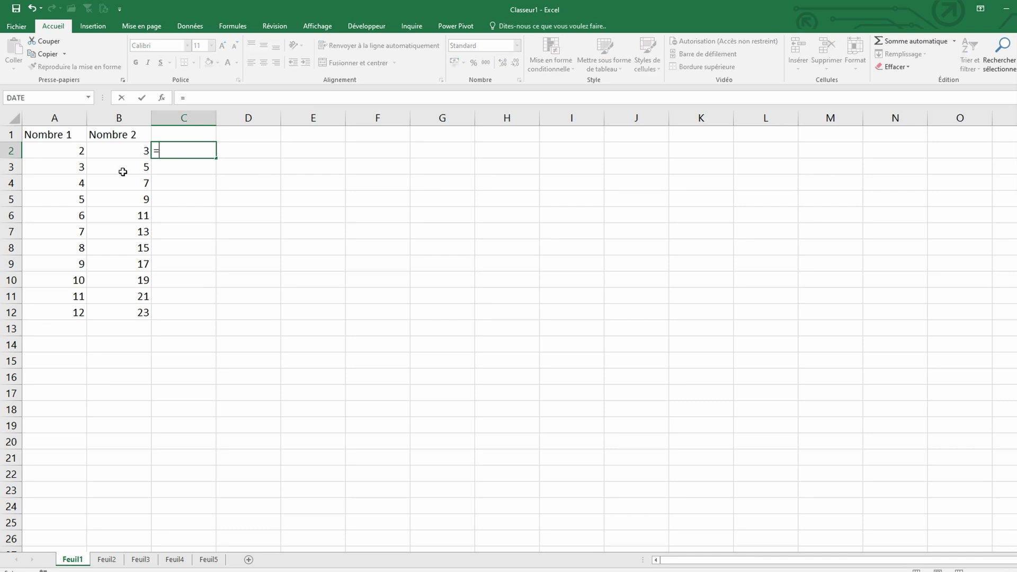
pyautogui.click(82, 151)
pyautogui.write('*')
pyautogui.click(117, 151)
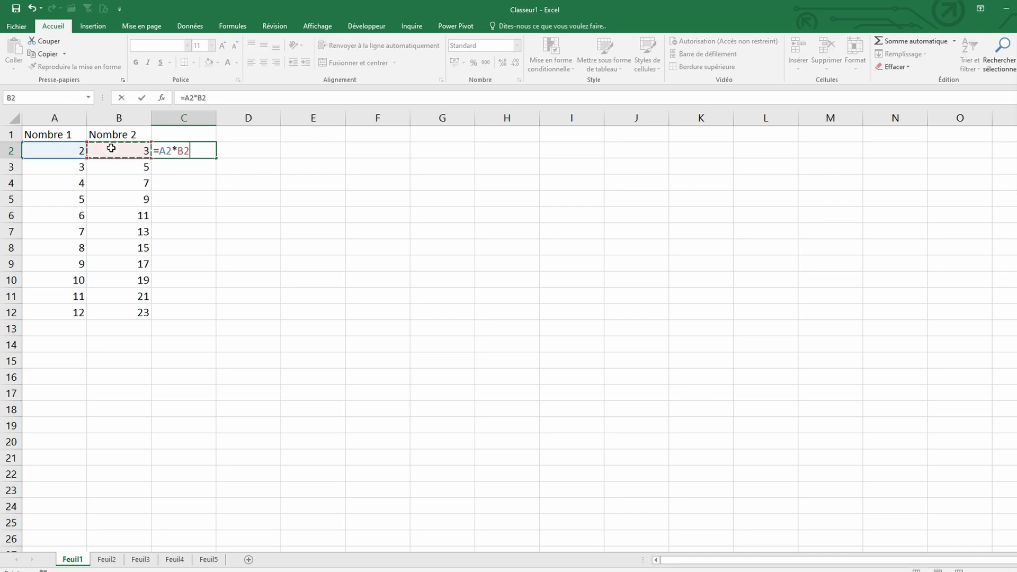
pyautogui.press('Return')
# Step: Fill the product formula down to C12 and check the copied formulas in C5 and C9
pyautogui.click(200, 144)
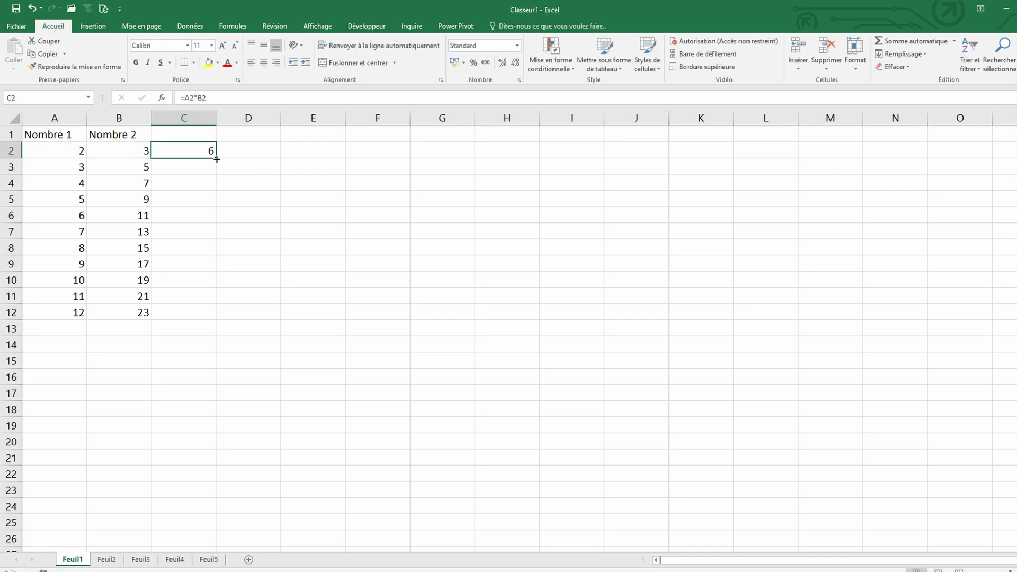
pyautogui.moveTo(216, 158); pyautogui.dragTo(218, 316)
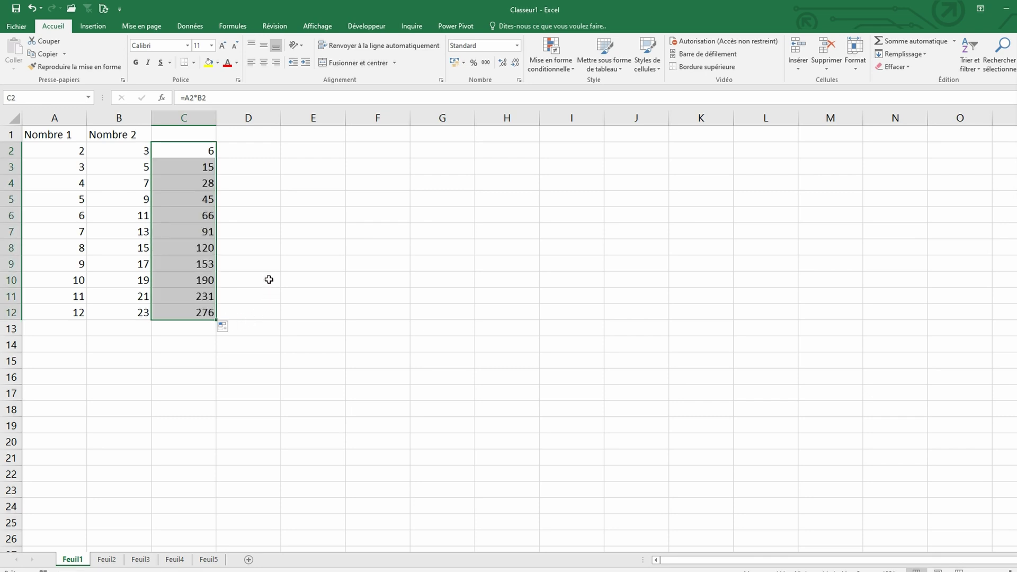
pyautogui.click(204, 201)
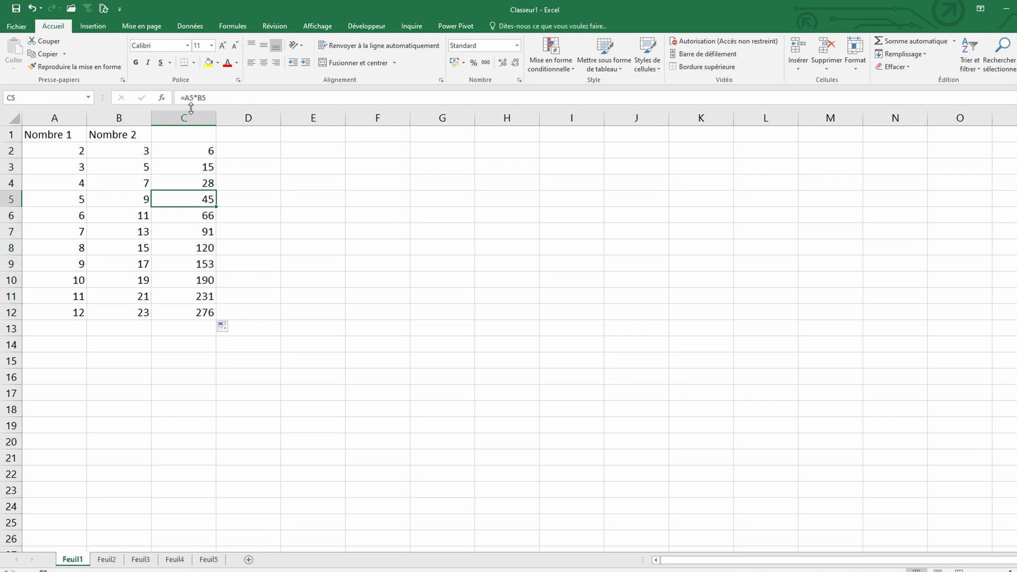
pyautogui.click(200, 267)
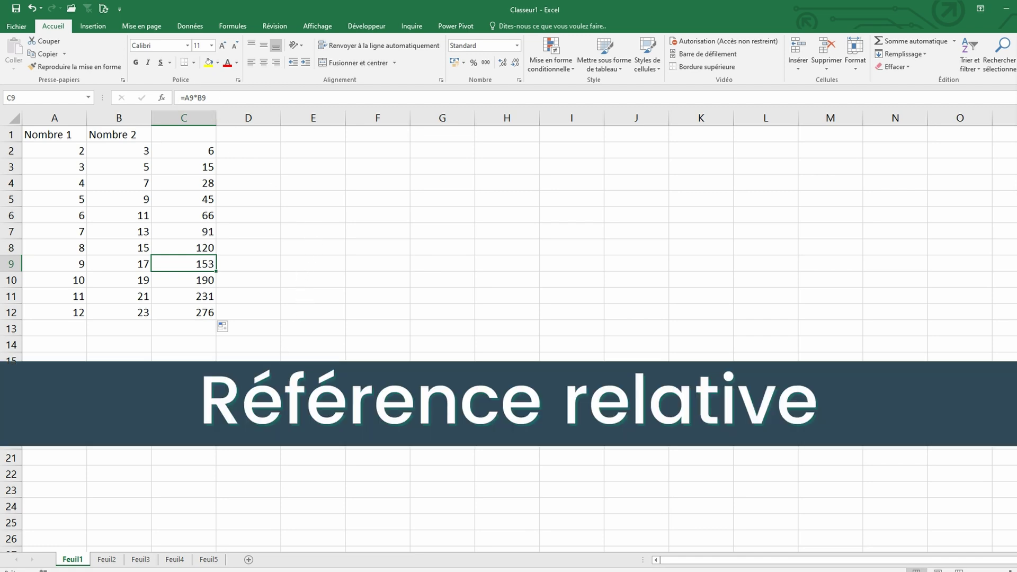
# Step: On Feuil2, enter =B2*E2 in C2 to apply the 35% rate, giving 0,7
pyautogui.click(101, 563)
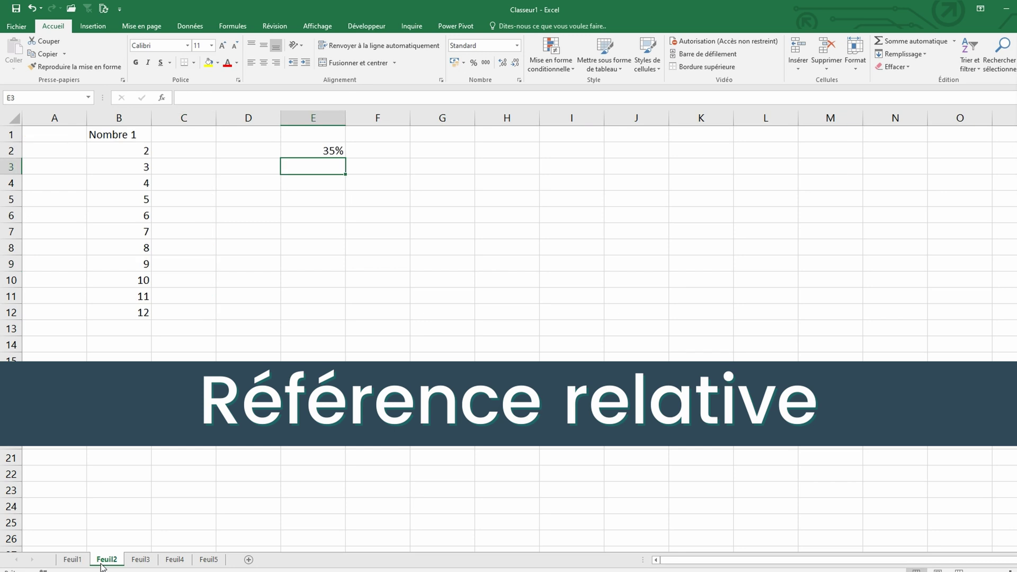
pyautogui.click(256, 358)
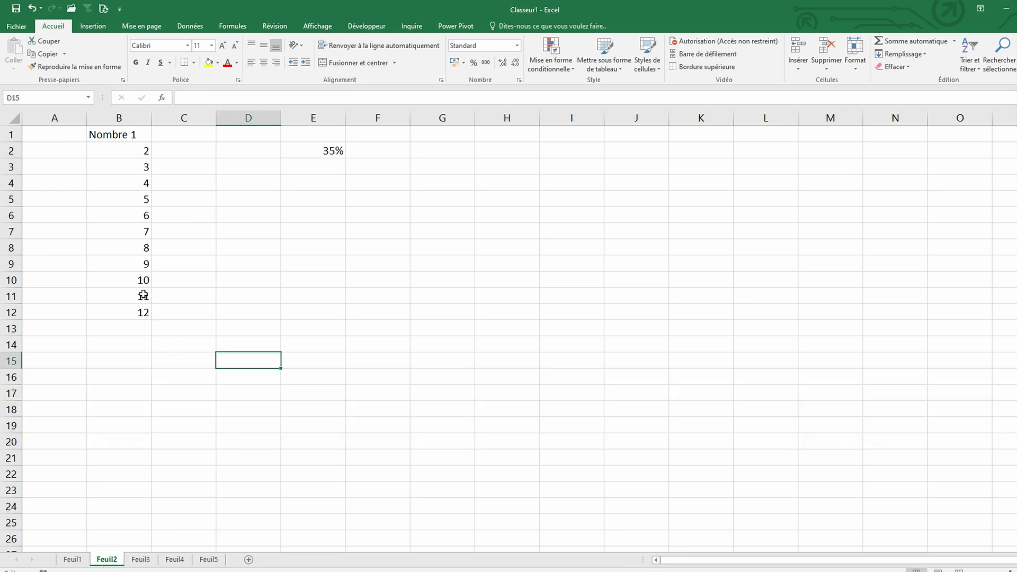
pyautogui.click(175, 152)
pyautogui.write('=')
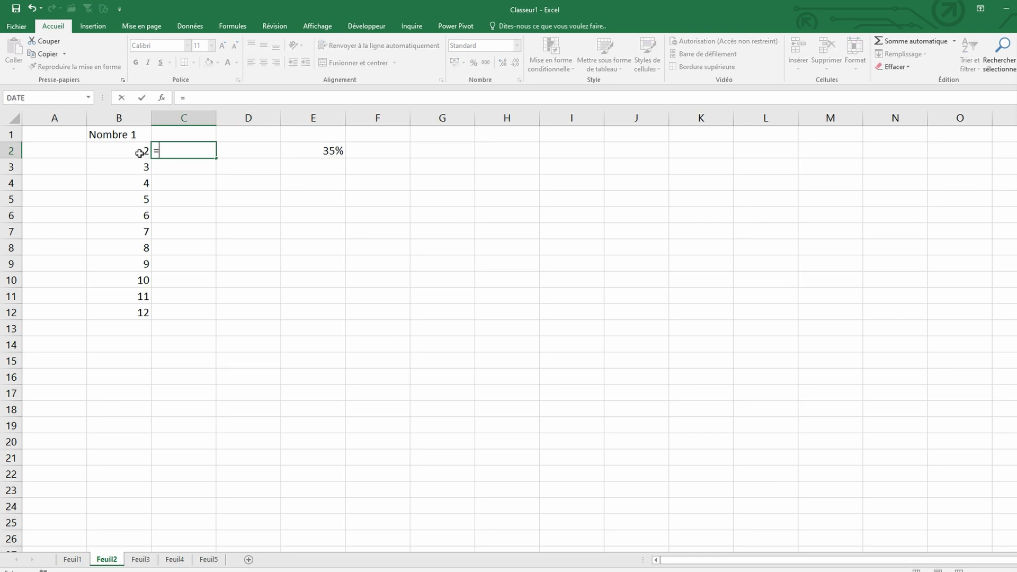
pyautogui.click(140, 153)
pyautogui.write('*')
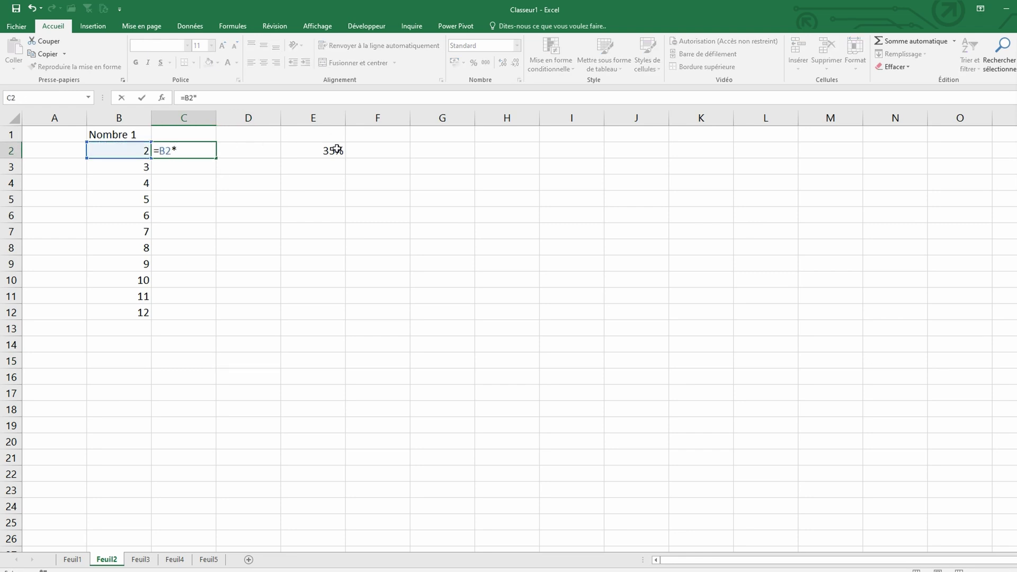
pyautogui.click(329, 151)
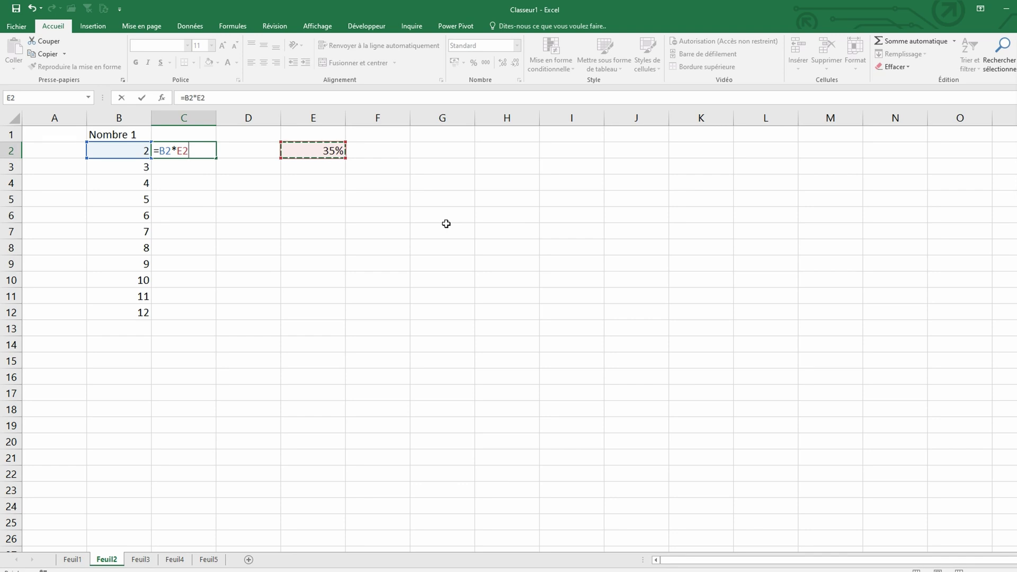
pyautogui.press('Return')
# Step: Fill the rate formula down column C and clear the extra 0 in C13
pyautogui.click(209, 153)
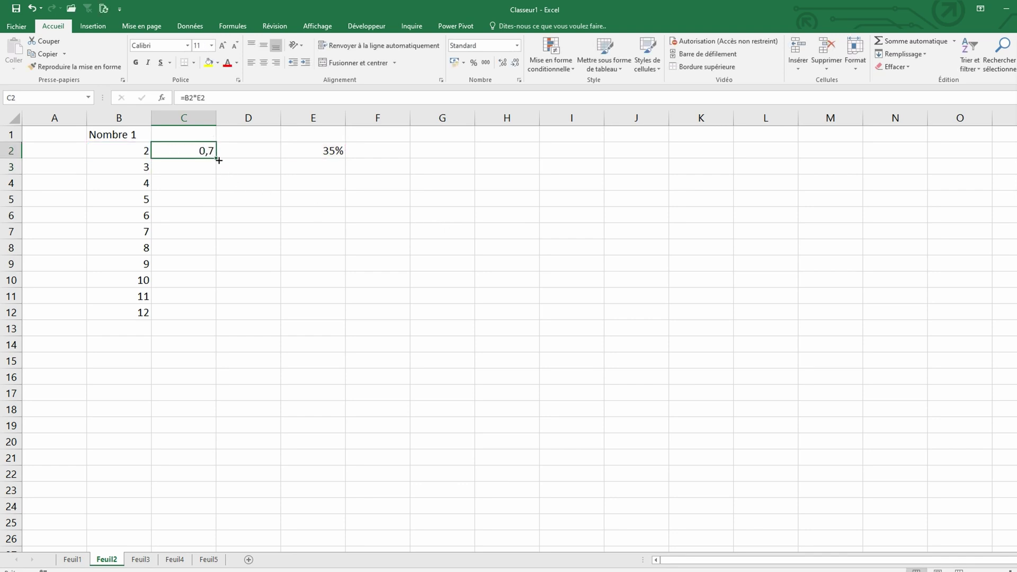
pyautogui.moveTo(219, 160); pyautogui.dragTo(221, 334)
pyautogui.click(233, 325)
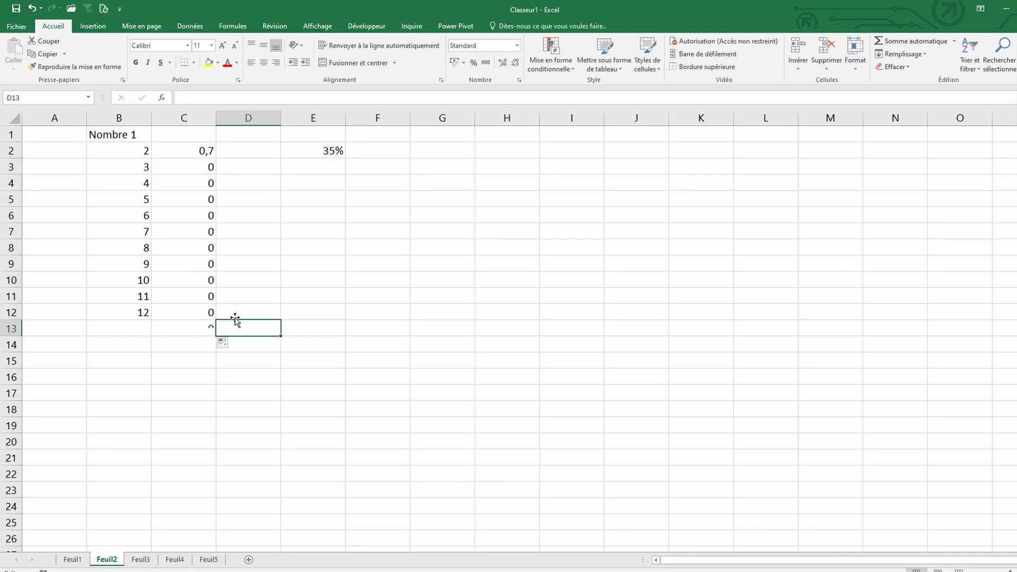
pyautogui.click(190, 328)
pyautogui.press('Delete')
# Step: Check that C7's formula =B7*E7 points at empty E7, then start editing C2's =B2*E2
pyautogui.click(187, 234)
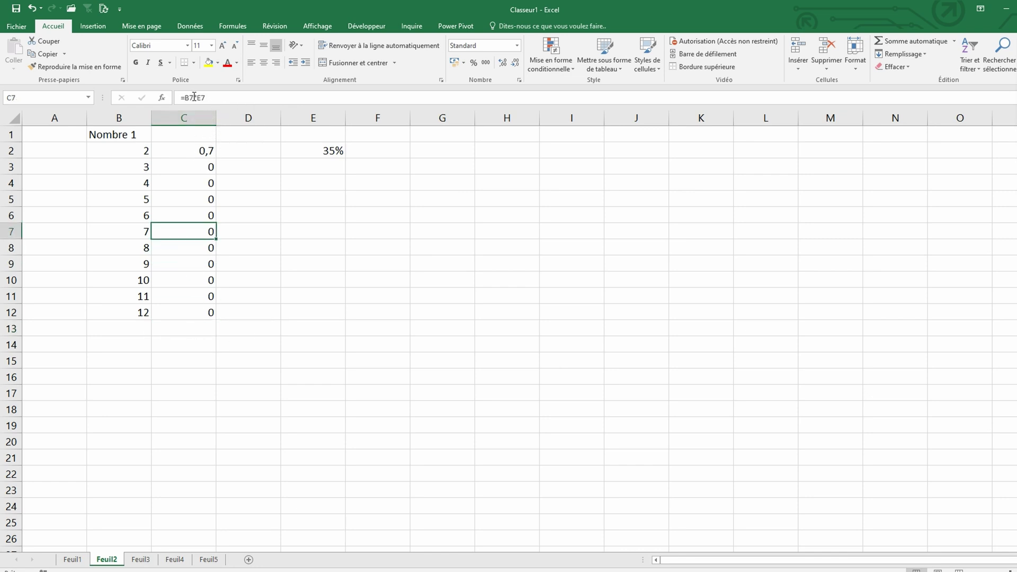
pyautogui.click(195, 97)
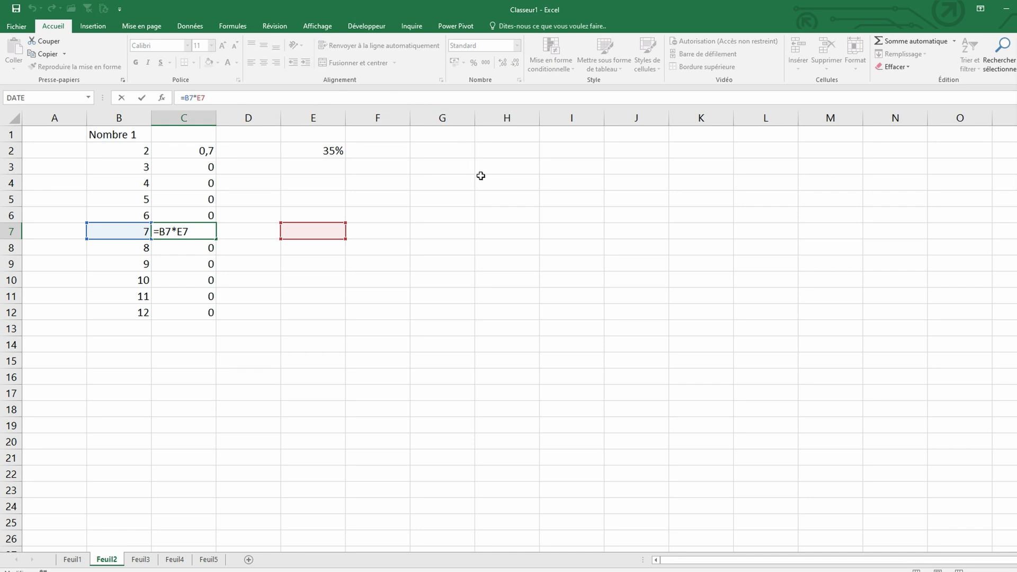
pyautogui.press('Escape')
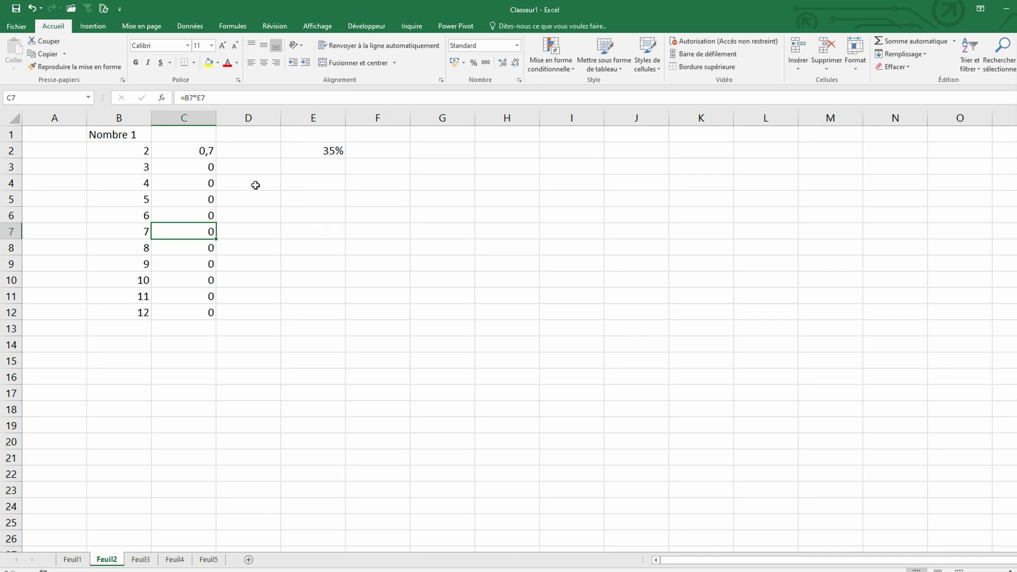
pyautogui.click(197, 152)
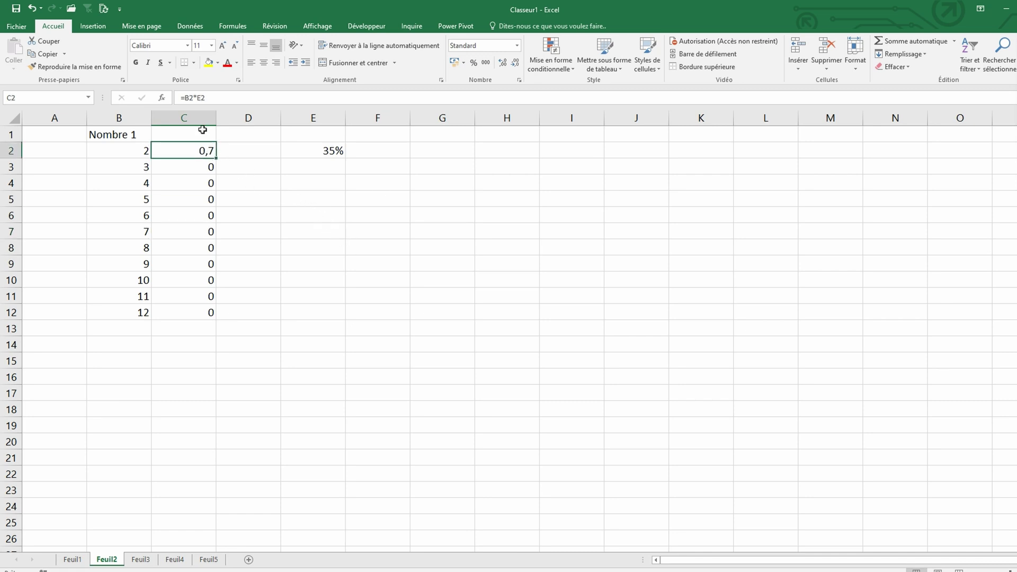
pyautogui.click(200, 100)
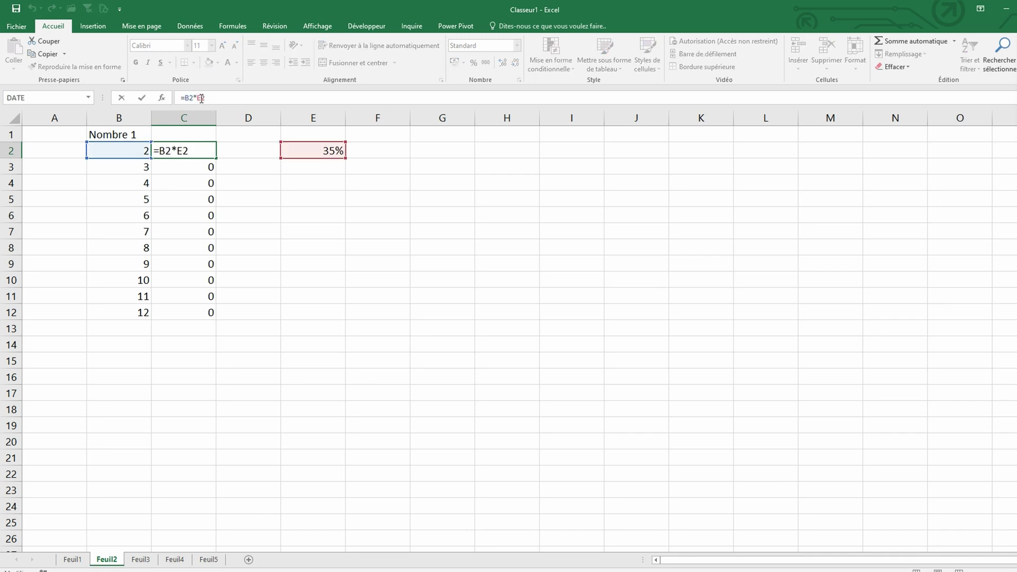
# Step: Lock the rate reference so C2 reads =B2*$E$2
pyautogui.write('$')
pyautogui.press('Right')
pyautogui.write('$')
pyautogui.press('Return')
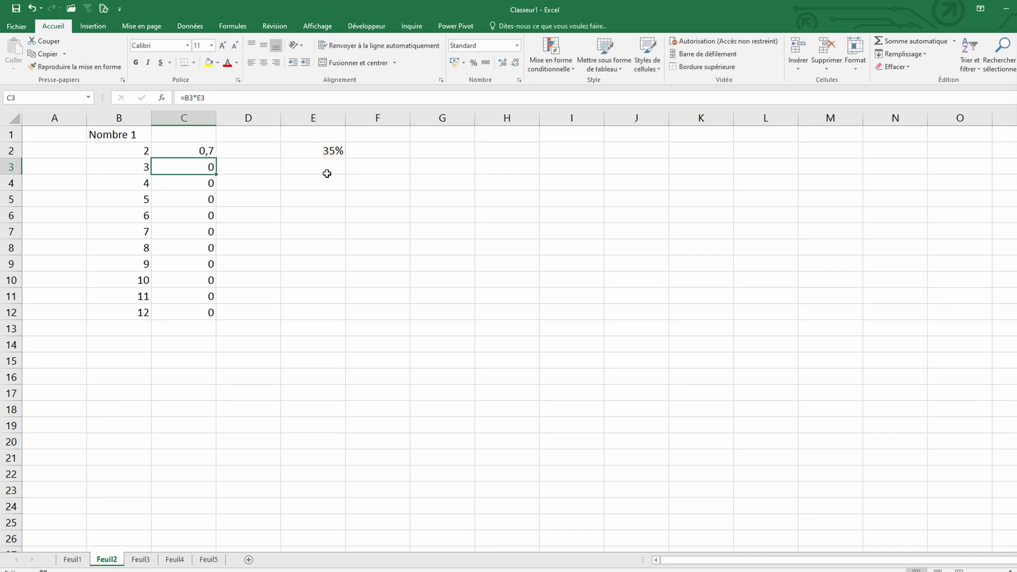
# Step: Fill the C2 formula down to C12 and confirm C9 shows =B9*$E$2
pyautogui.click(202, 150)
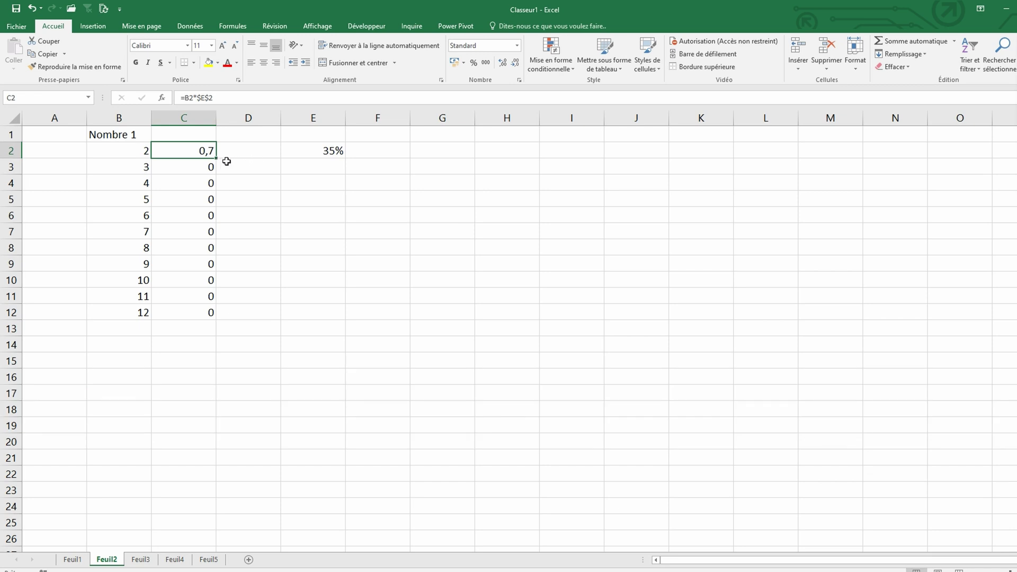
pyautogui.moveTo(217, 158); pyautogui.dragTo(210, 328)
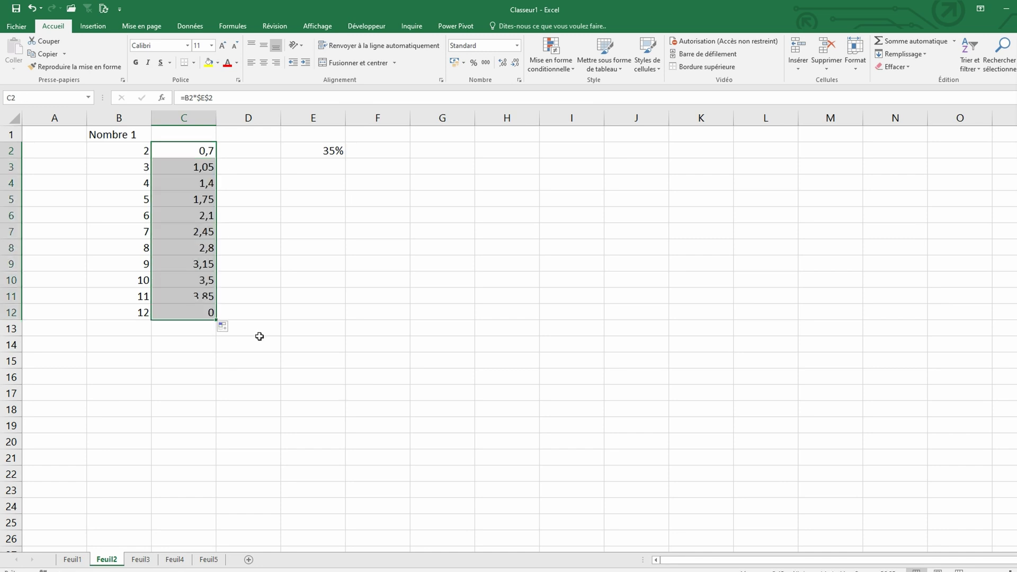
pyautogui.click(263, 310)
pyautogui.click(200, 265)
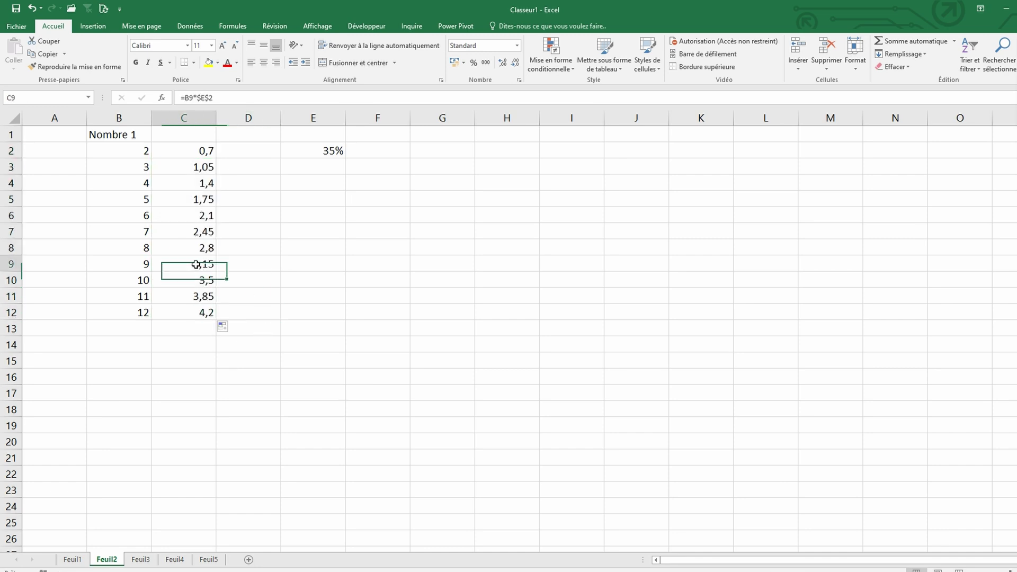
pyautogui.click(197, 98)
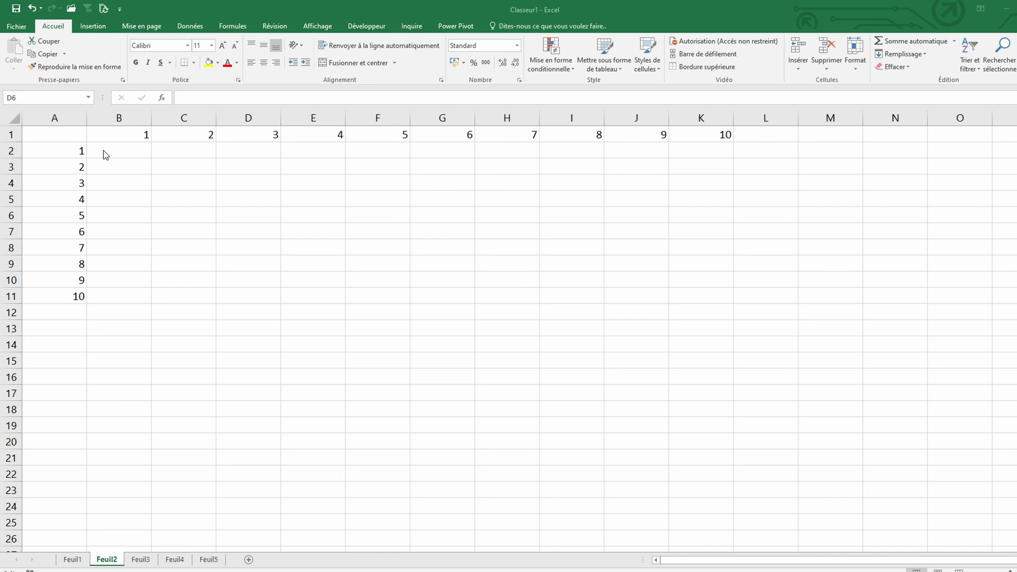
# Step: Enter the mixed-reference formula =$A2*B$1 in B2, returning 1
pyautogui.click(103, 151)
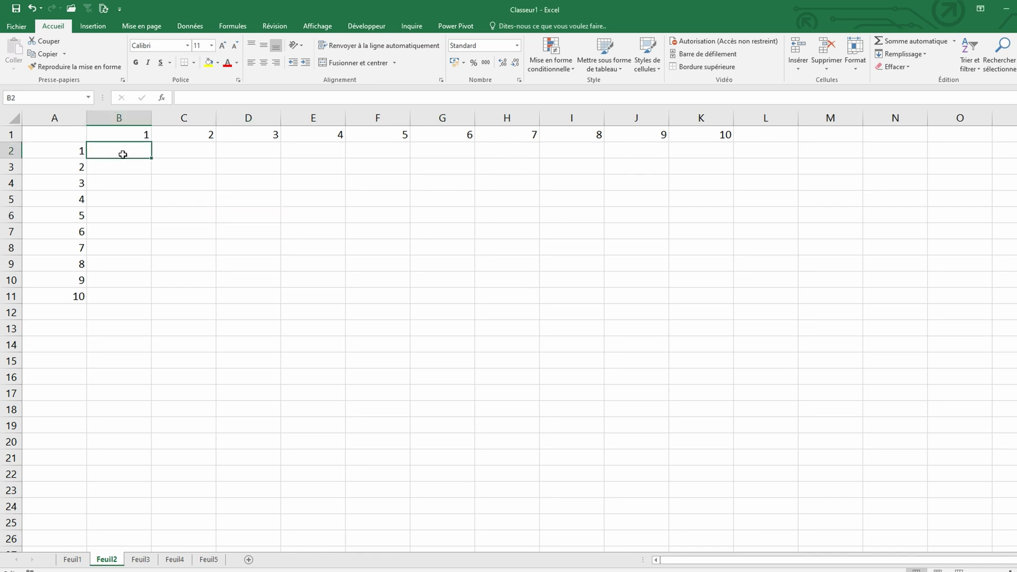
pyautogui.write('=')
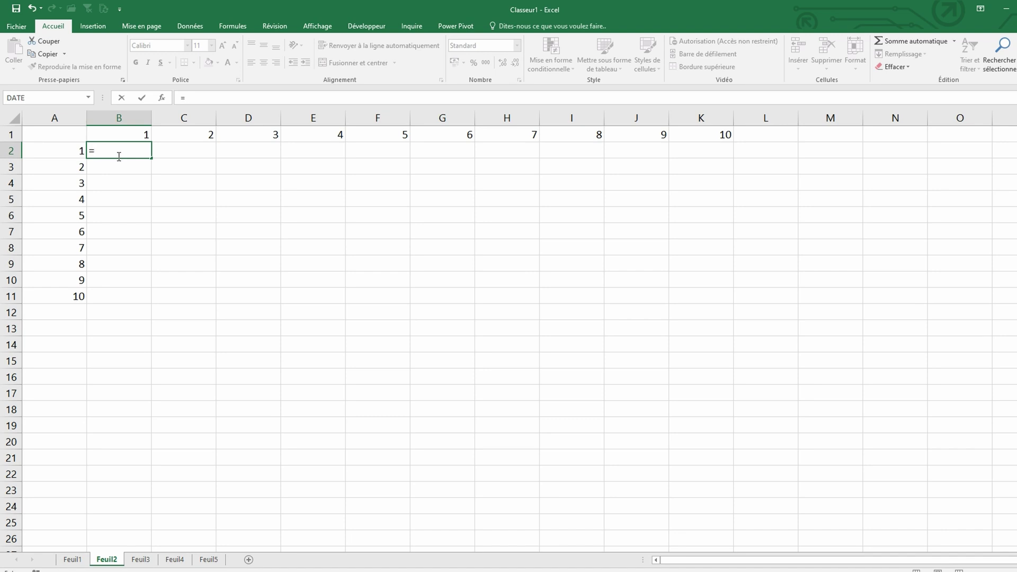
pyautogui.write('$A2*')
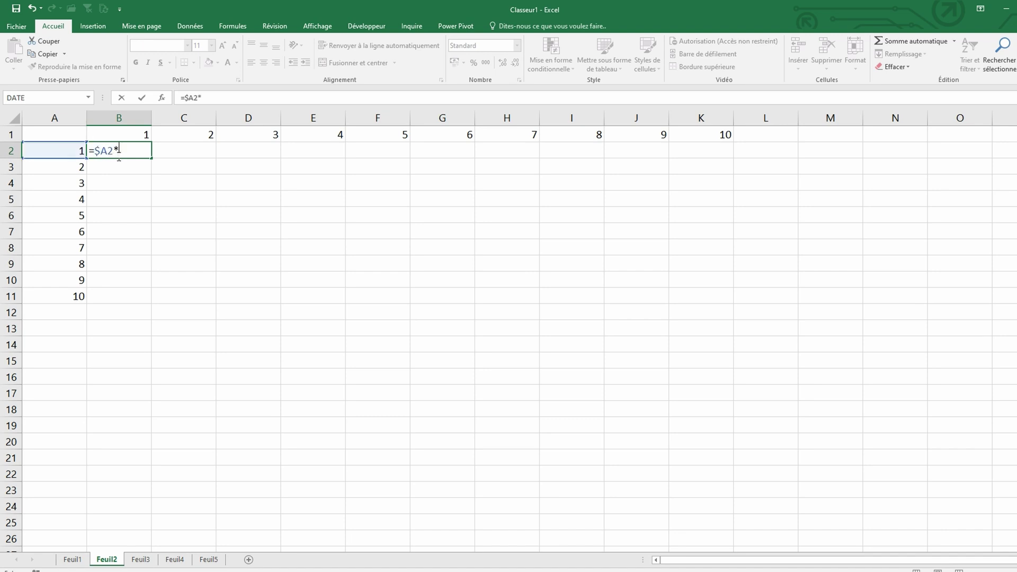
pyautogui.write('B')
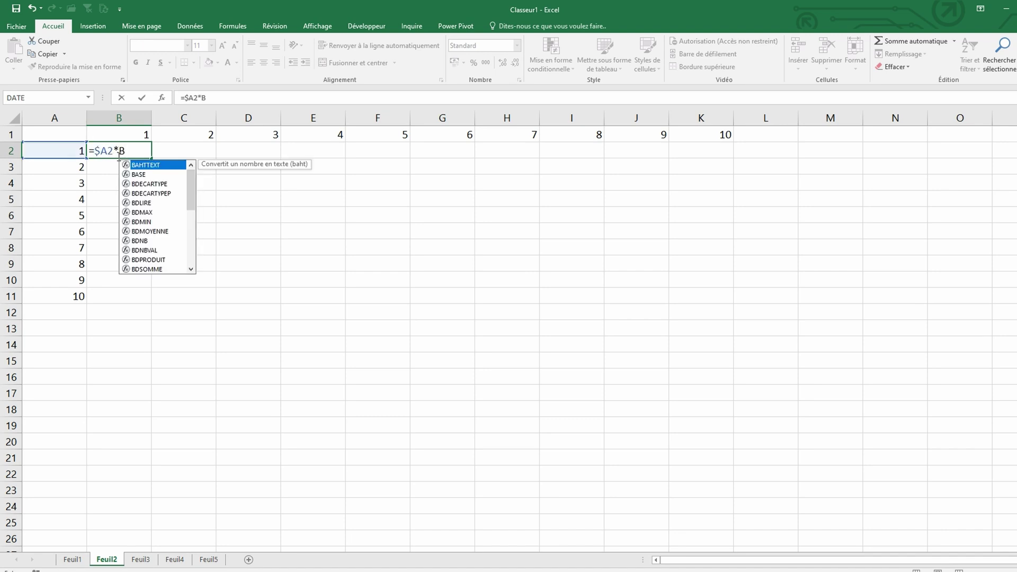
pyautogui.write('$1')
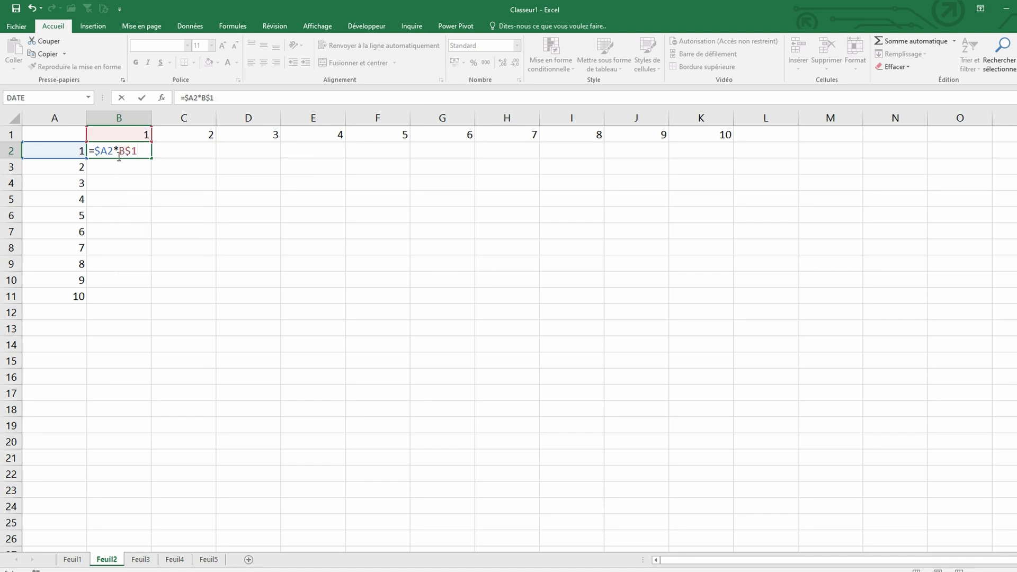
pyautogui.press('Return')
pyautogui.click(119, 154)
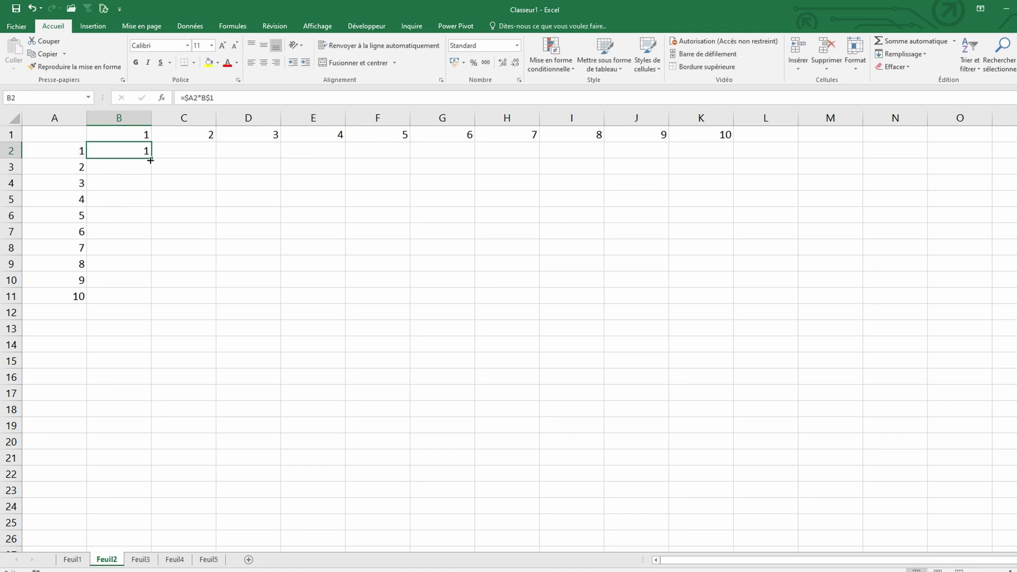
# Step: Fill the =$A2*B$1 formula across B2:K11 and spot-check products such as E9 and I4
pyautogui.moveTo(150, 160)
pyautogui.mouseDown()
pyautogui.moveTo(152, 307)
pyautogui.moveTo(768, 314)
pyautogui.moveTo(731, 312)
pyautogui.mouseUp()
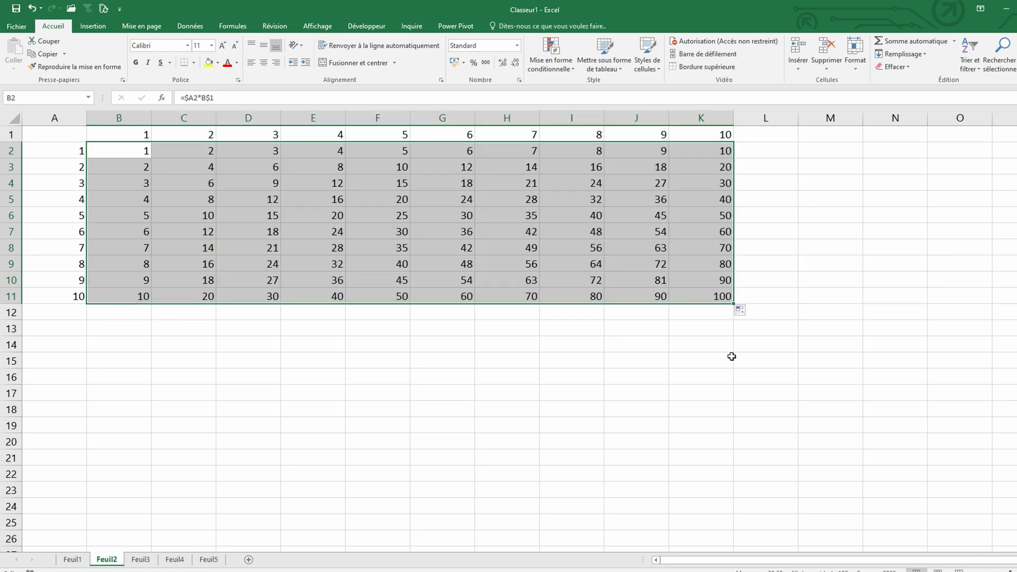
pyautogui.click(300, 267)
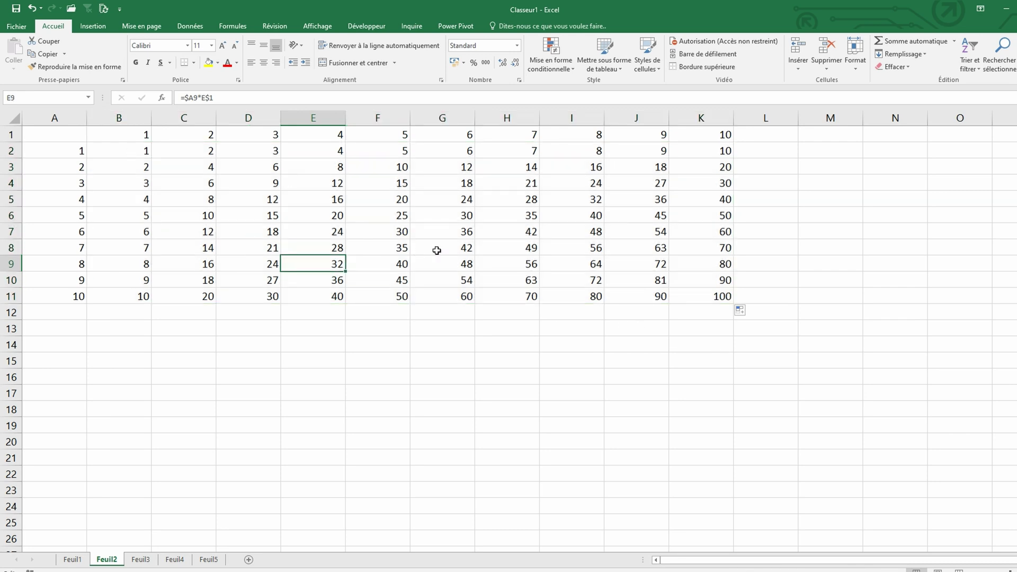
pyautogui.click(454, 229)
pyautogui.click(589, 189)
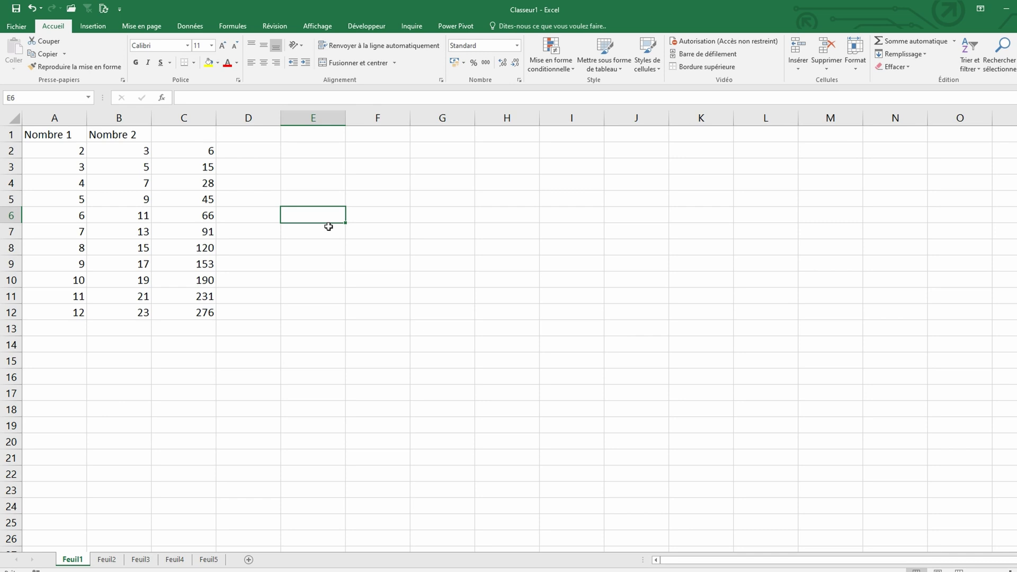
# Step: Make E6 reference C6 as absolute $C$6, showing 66, and E7 reference C7, showing 91
pyautogui.write('=')
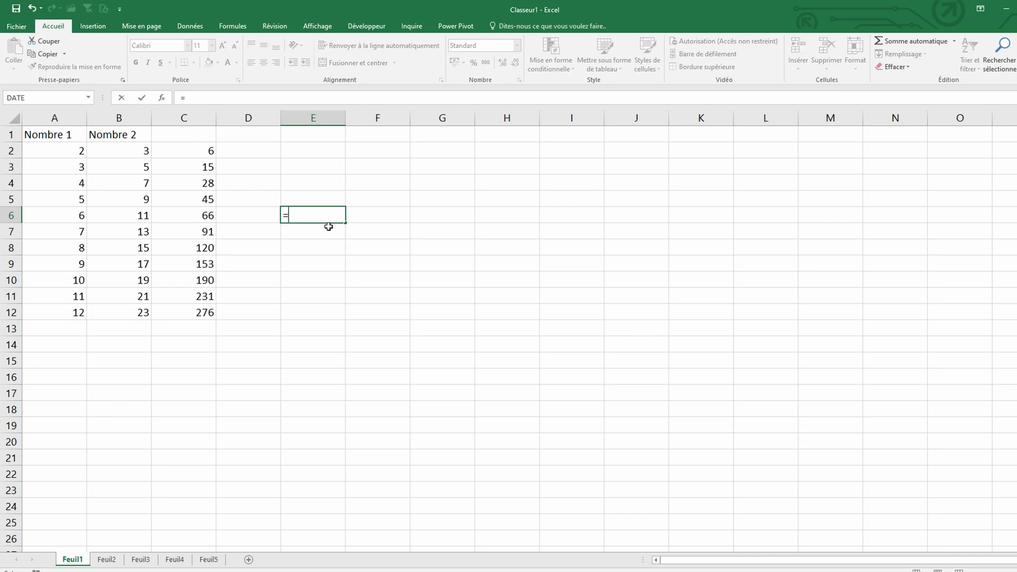
pyautogui.press('Left')
pyautogui.press('Left')
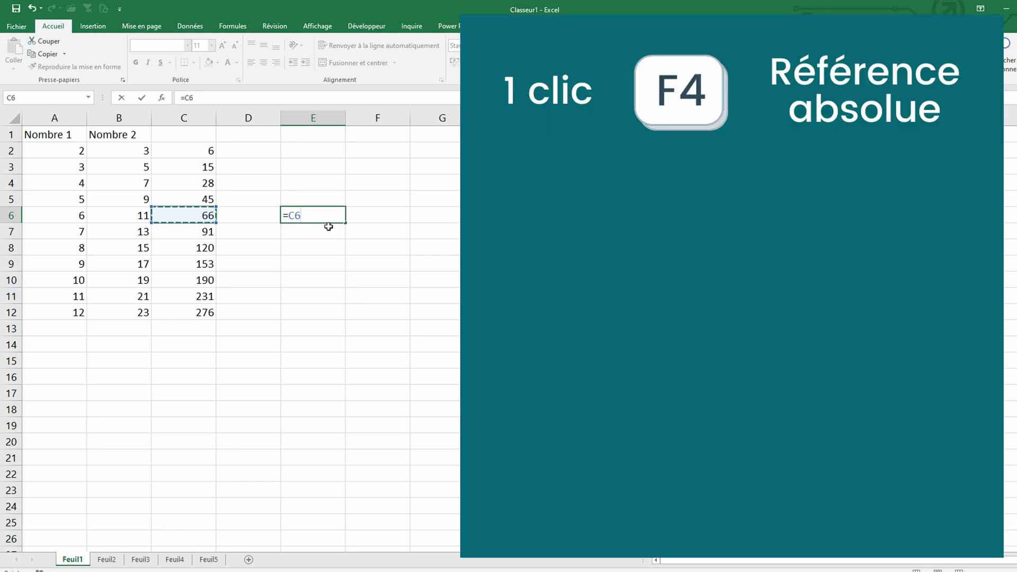
pyautogui.press('F4')
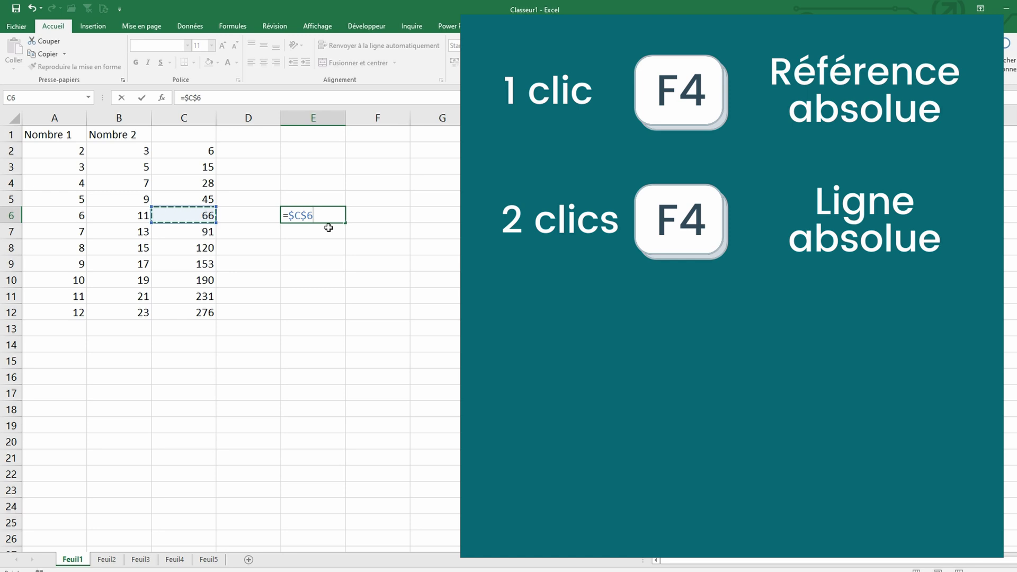
pyautogui.press('Return')
pyautogui.write('=')
pyautogui.press('Left')
pyautogui.press('Left')
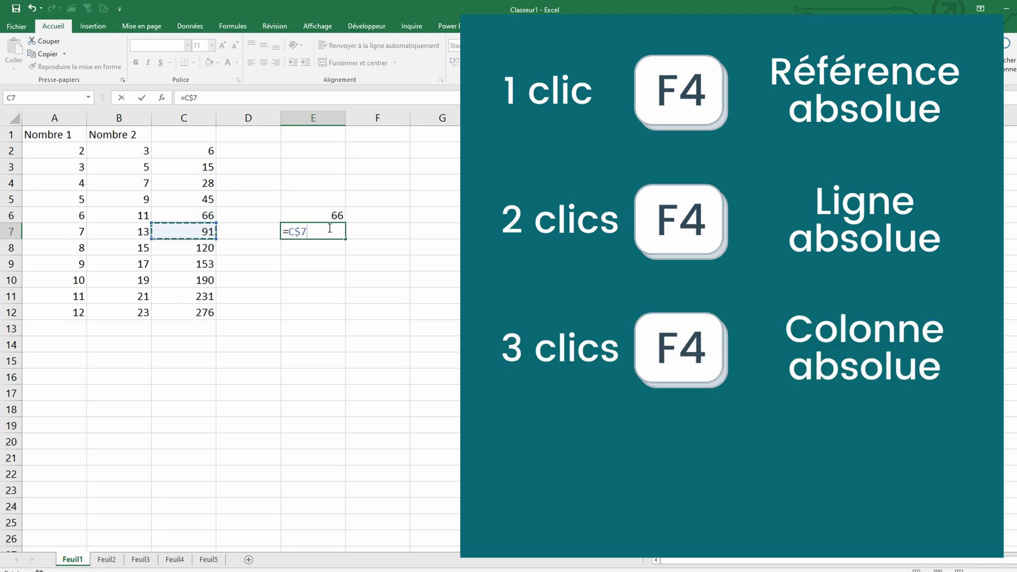
pyautogui.press('Return')
# Step: Make E8 and E9 reference C8 and C9 with different F4 locks, showing 120 and 153
pyautogui.write('=')
pyautogui.press('Left')
pyautogui.press('Left')
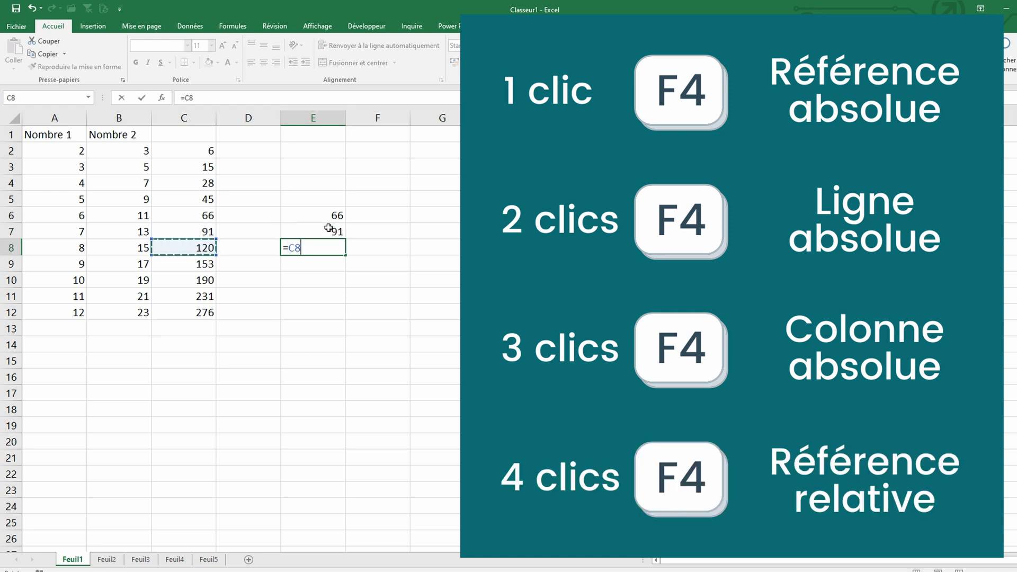
pyautogui.press('F4')
pyautogui.press('F4')
pyautogui.press('F4')
pyautogui.press('Return')
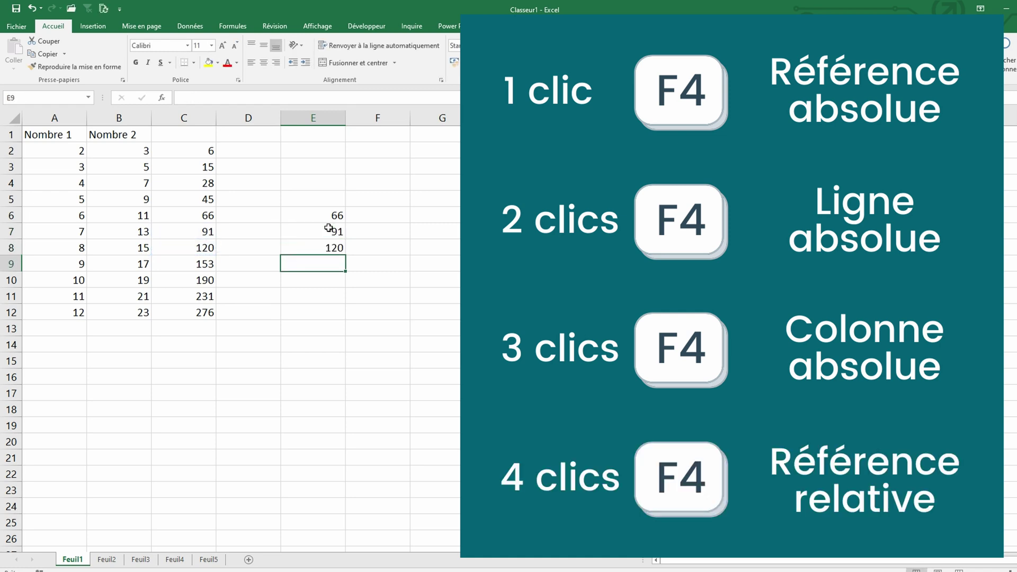
pyautogui.write('=')
pyautogui.press('Left')
pyautogui.press('Left')
pyautogui.press('F4')
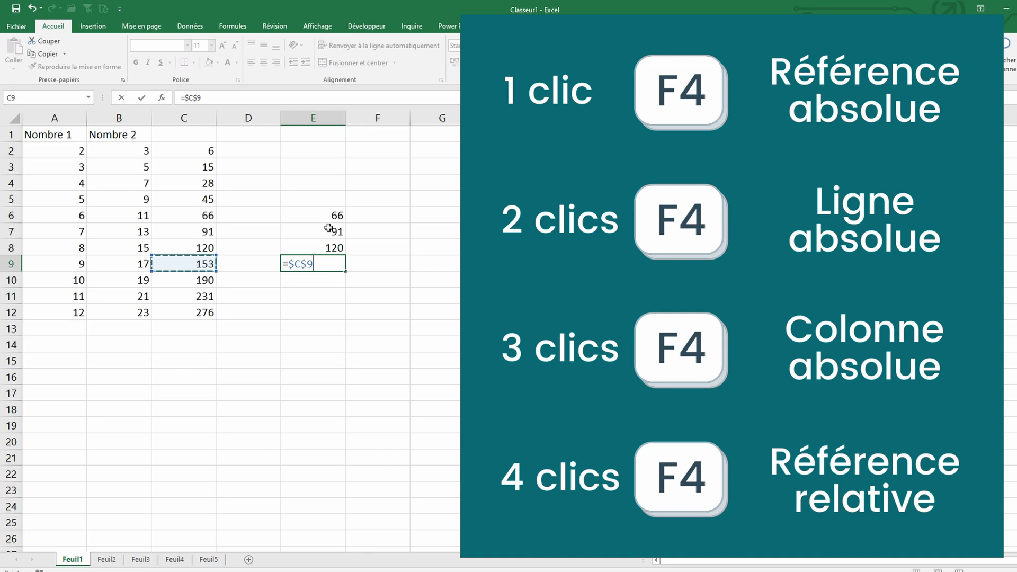
pyautogui.press('F4')
pyautogui.press('F4')
pyautogui.press('F4')
pyautogui.press('Return')
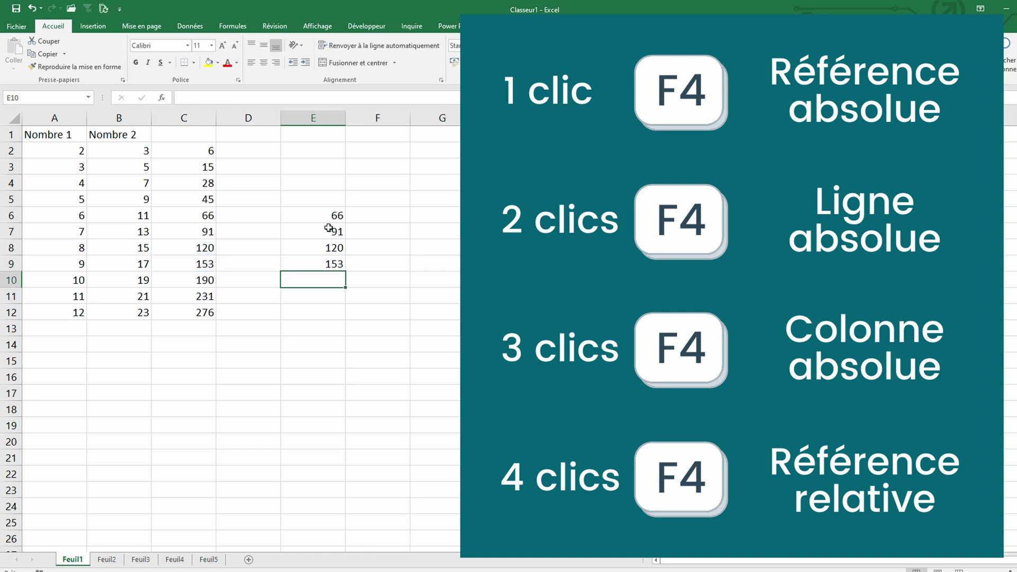